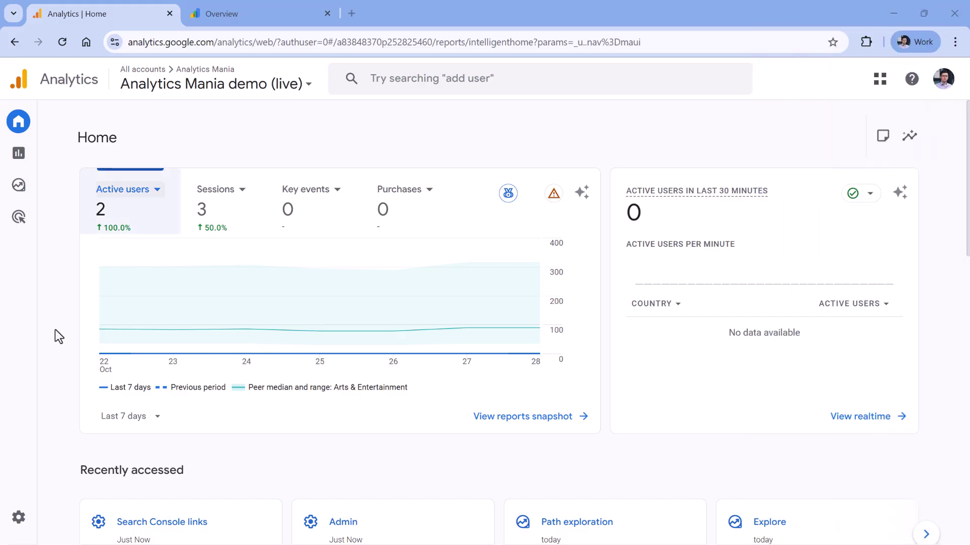
From Admin's Product links, open Search Console links and start a new link.
{"action": "mouse_move", "coordinate": [45, 486]}
{"action": "left_click", "coordinate": [43, 518]}
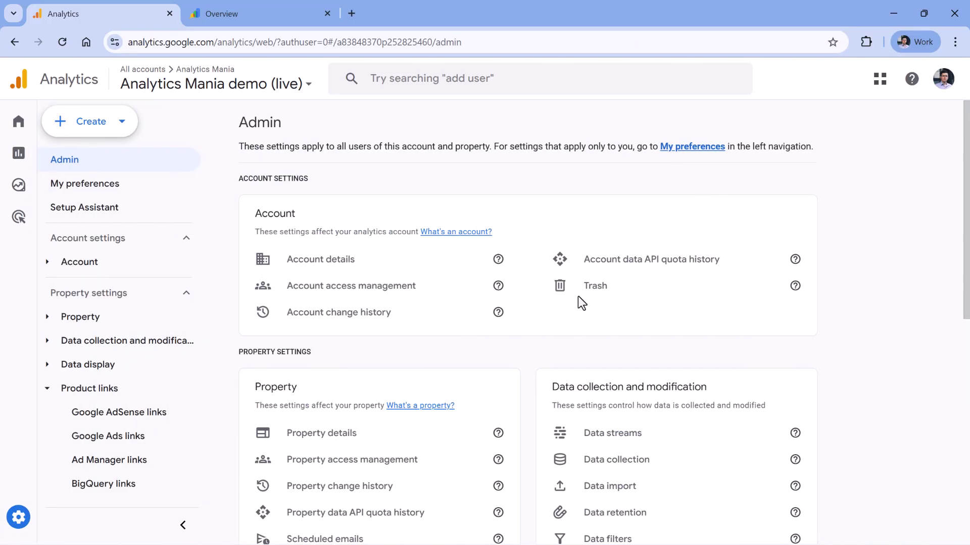
{"action": "scroll", "coordinate": [580, 303], "scroll_direction": "down", "scroll_amount": 8}
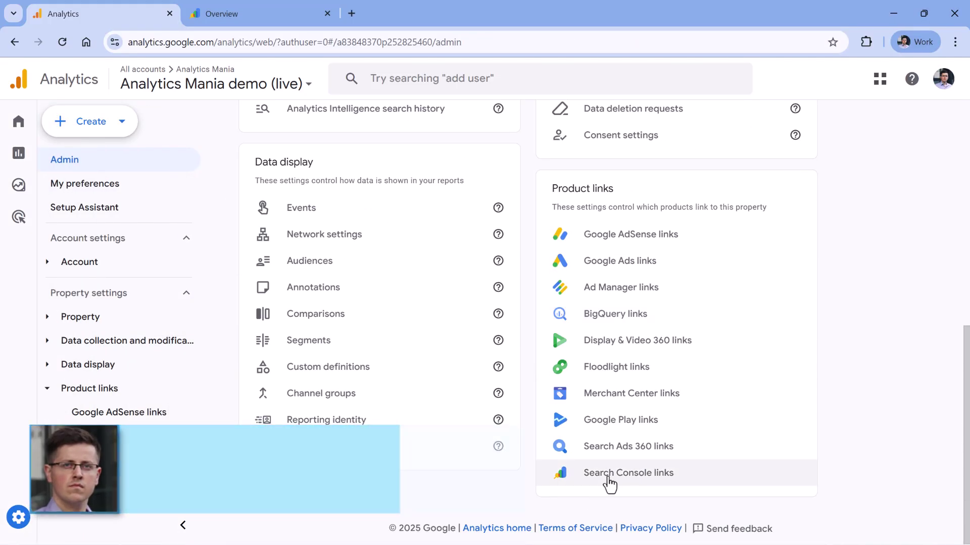
{"action": "left_click", "coordinate": [635, 480]}
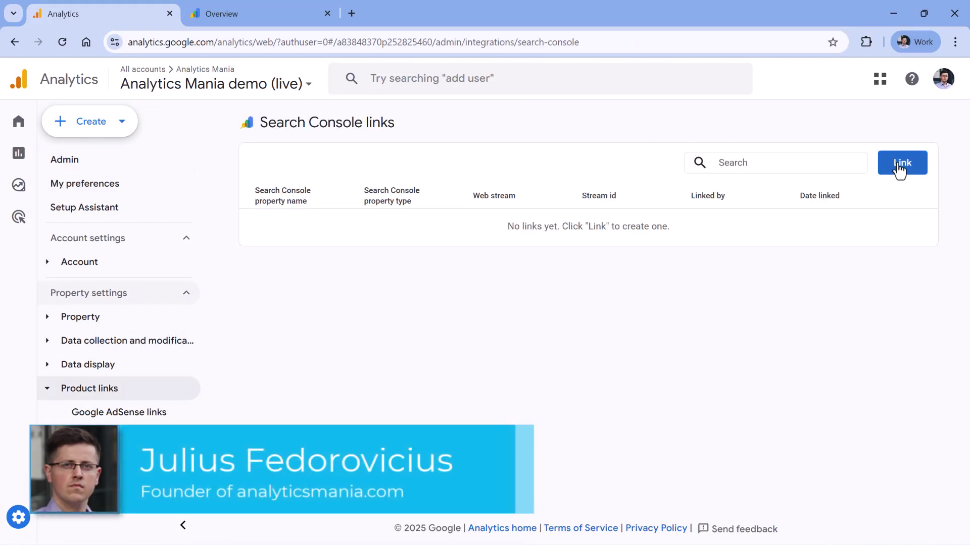
{"action": "left_click", "coordinate": [904, 164]}
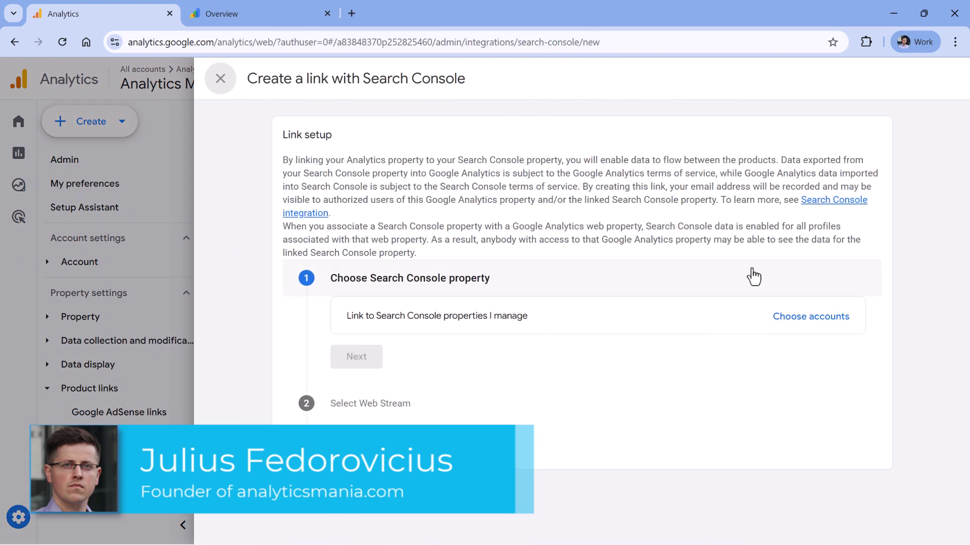
Choose learn.analyticsmania.com as the Search Console property to link and confirm it.
{"action": "left_click", "coordinate": [811, 329]}
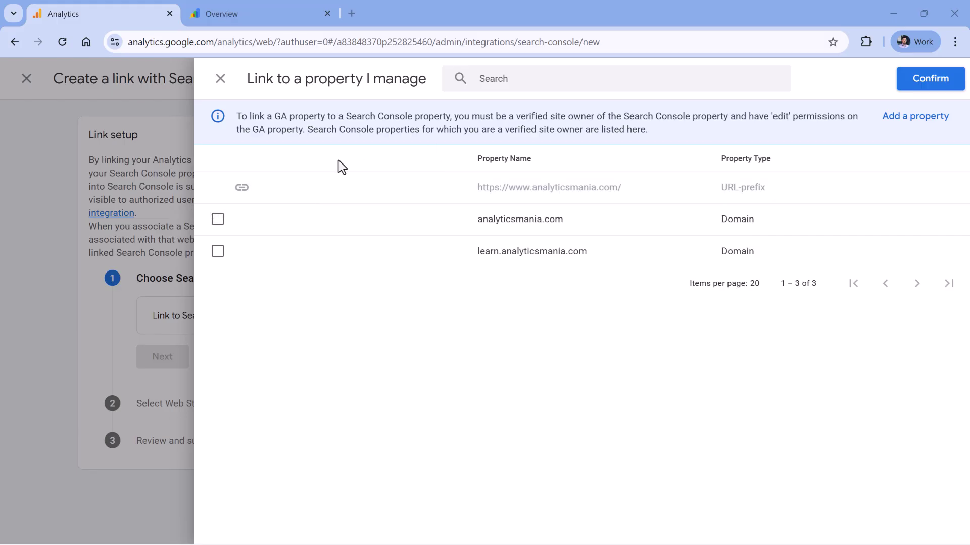
{"action": "left_click", "coordinate": [216, 255]}
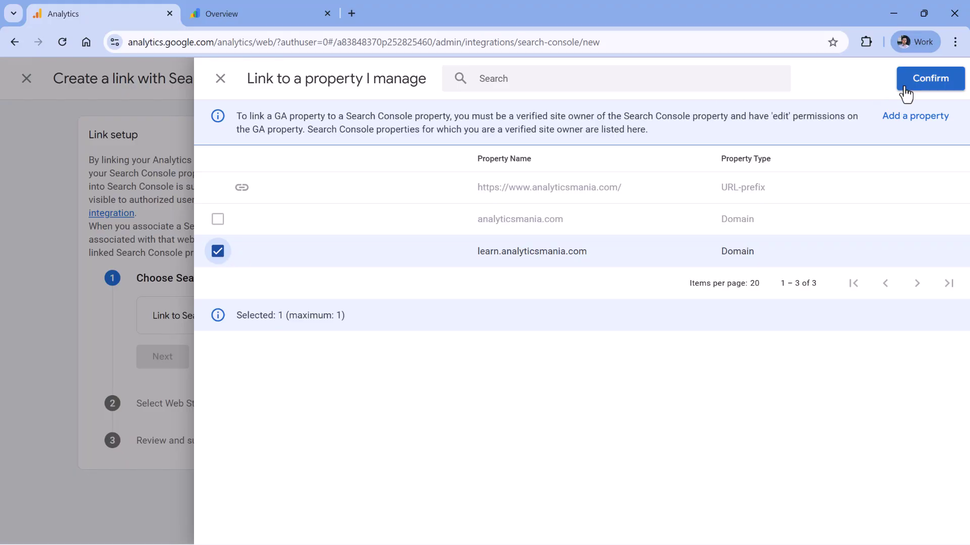
{"action": "left_click", "coordinate": [928, 89]}
Select the GTM Sandbox website web stream, review, and submit the Search Console link.
{"action": "left_click", "coordinate": [363, 394]}
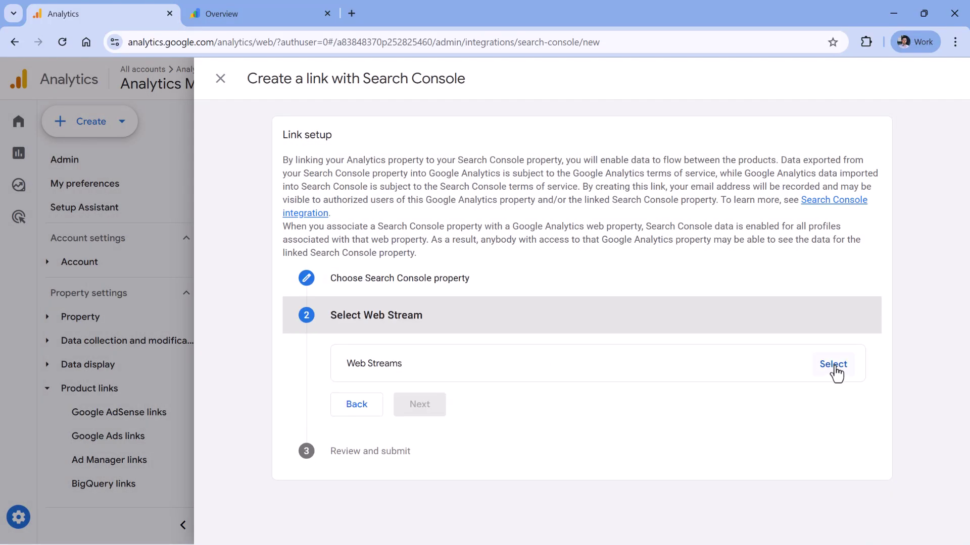
{"action": "left_click", "coordinate": [833, 365]}
{"action": "left_click", "coordinate": [530, 119]}
{"action": "left_click", "coordinate": [424, 451]}
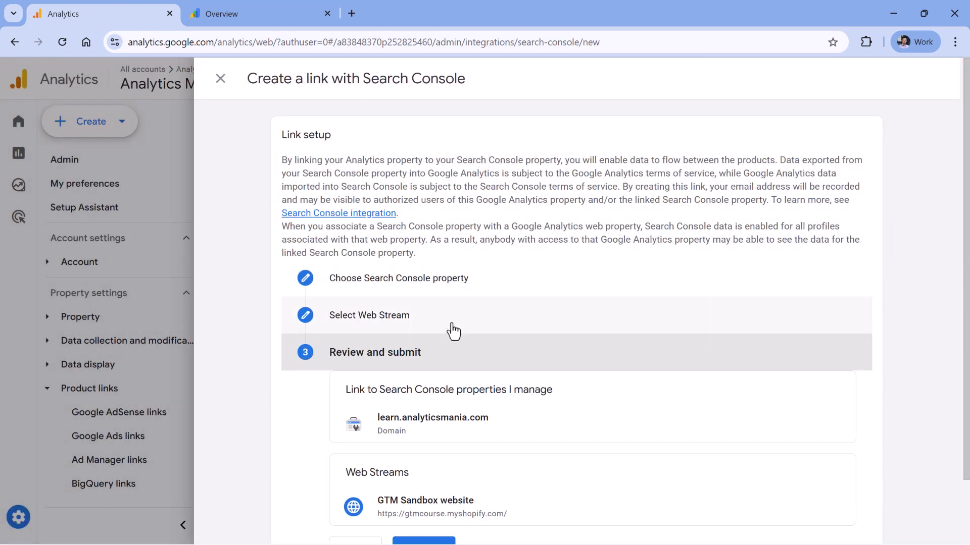
{"action": "left_click", "coordinate": [427, 485]}
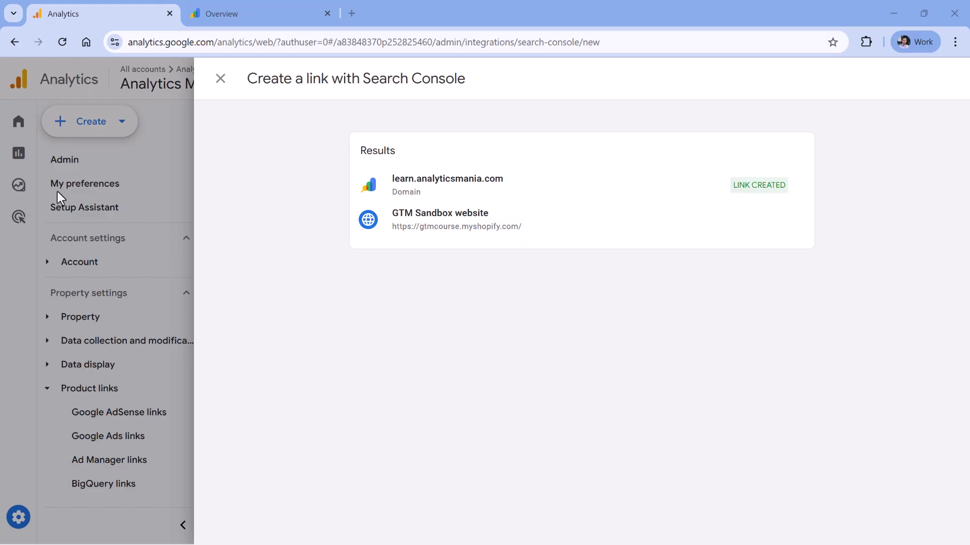
Close the link panel, go to Reports > Library, and browse the Collections carousel.
{"action": "left_click", "coordinate": [112, 212]}
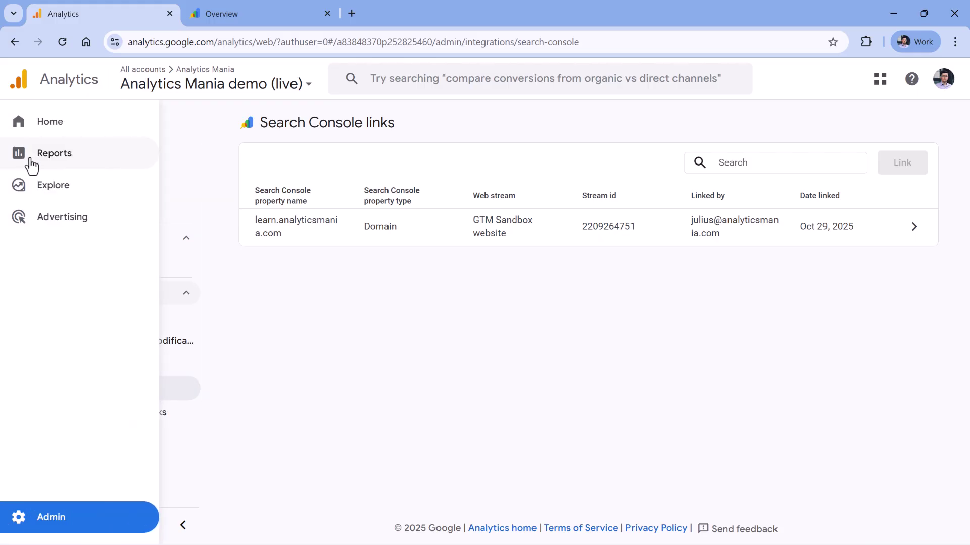
{"action": "left_click", "coordinate": [41, 163]}
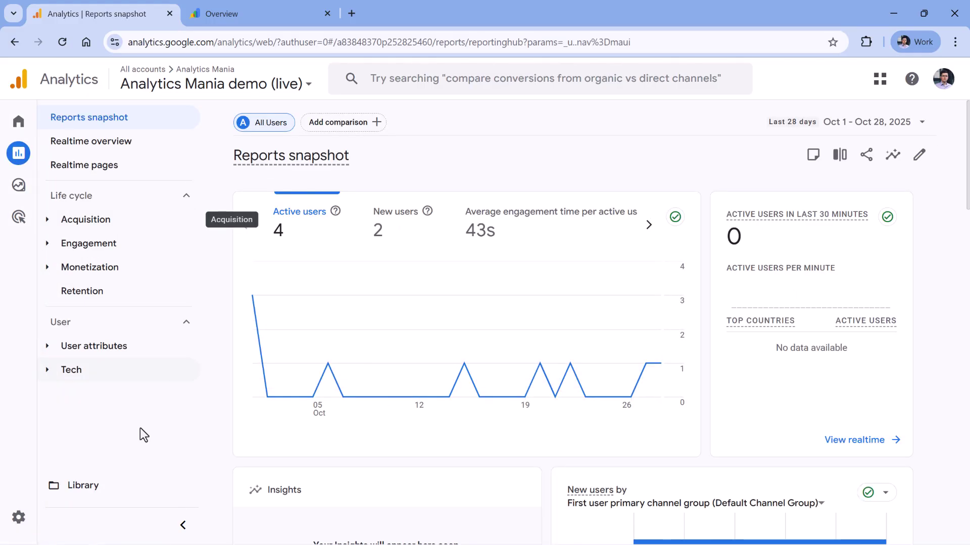
{"action": "left_click", "coordinate": [92, 494]}
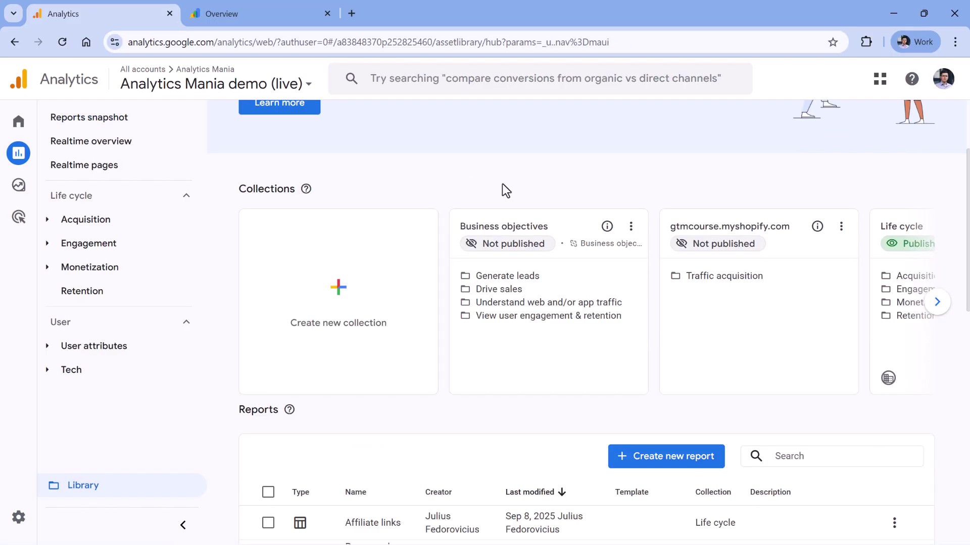
{"action": "left_click", "coordinate": [936, 302]}
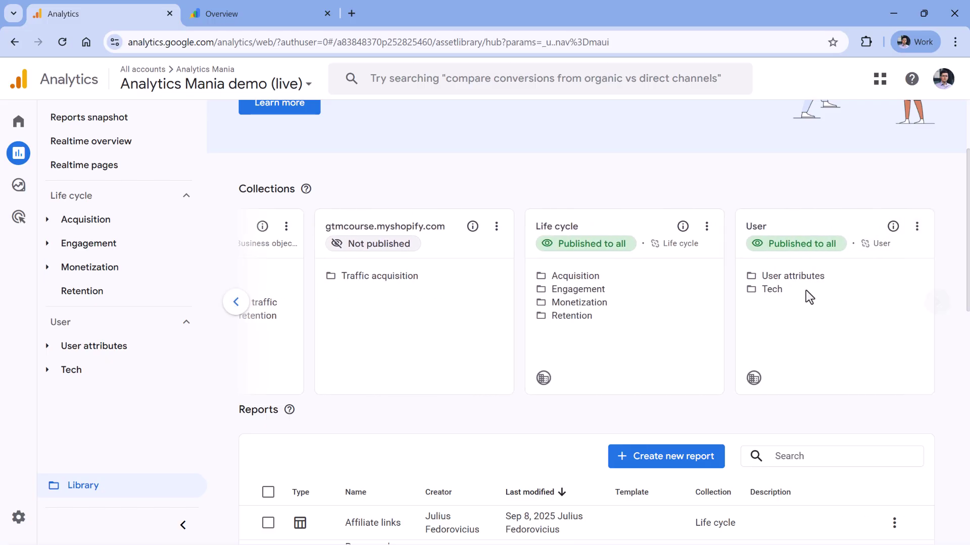
{"action": "left_click", "coordinate": [236, 304]}
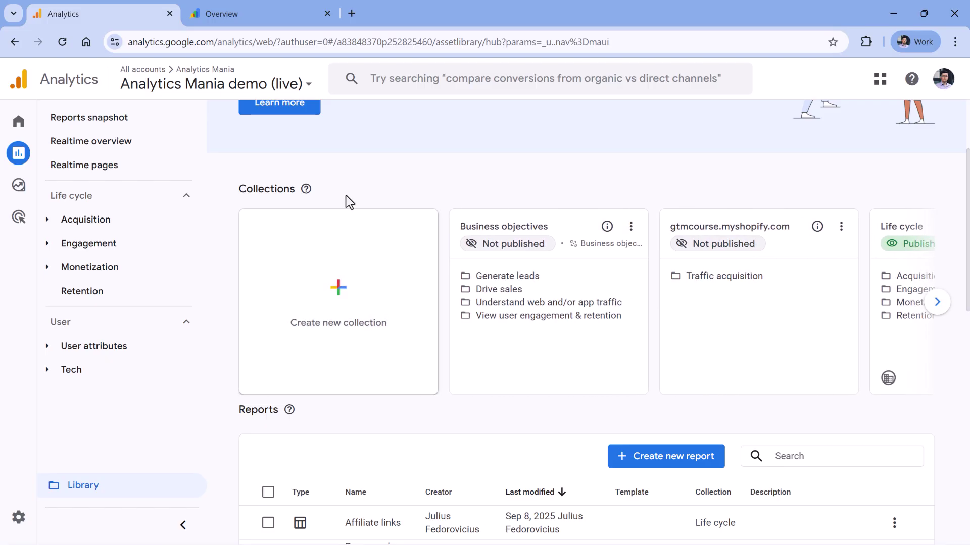
Create a new collection from the Search Console template, save it, and return to Library.
{"action": "left_click", "coordinate": [339, 298]}
{"action": "scroll", "coordinate": [322, 242], "scroll_direction": "down", "scroll_amount": 4}
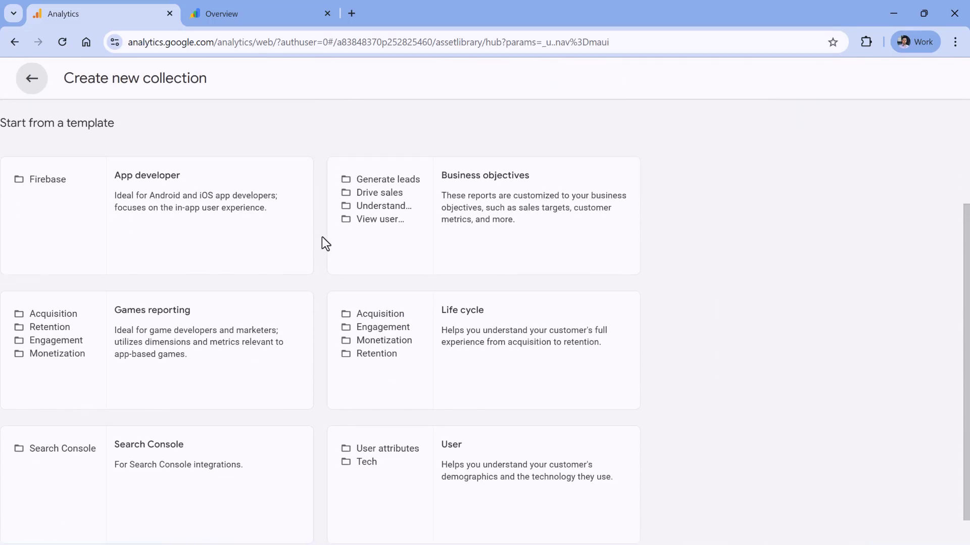
{"action": "left_click", "coordinate": [164, 433]}
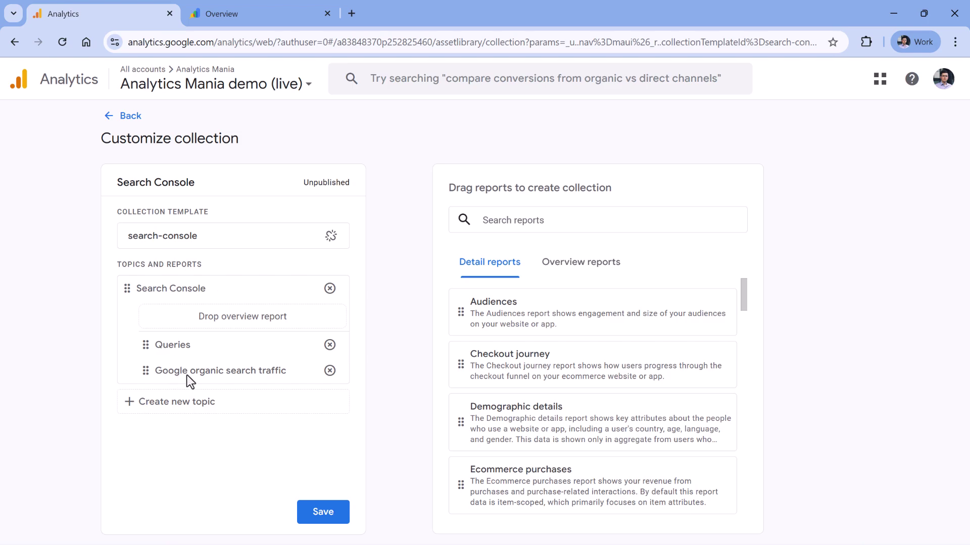
{"action": "left_click", "coordinate": [324, 516]}
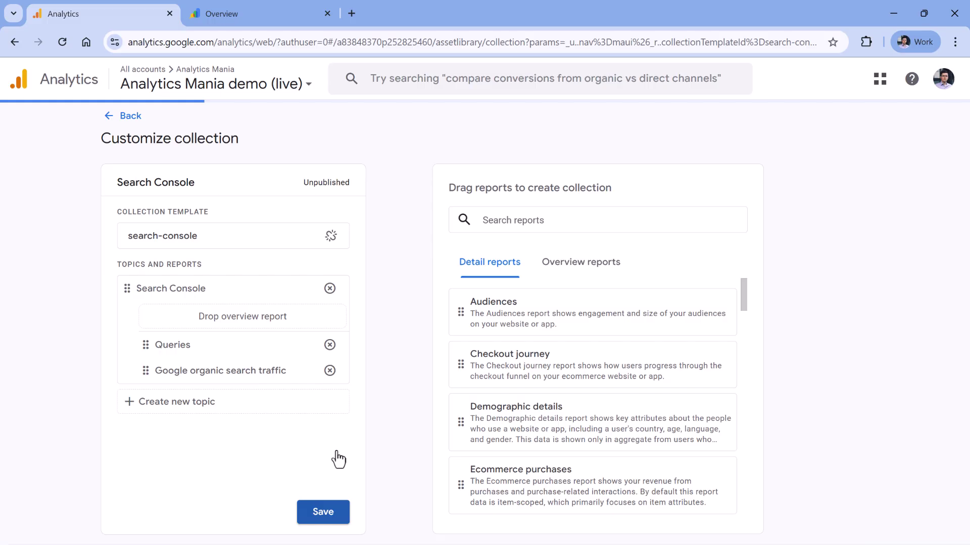
{"action": "left_click", "coordinate": [120, 121]}
Publish the Search Console collection from its card's three-dot menu.
{"action": "scroll", "coordinate": [525, 260], "scroll_direction": "down", "scroll_amount": 4}
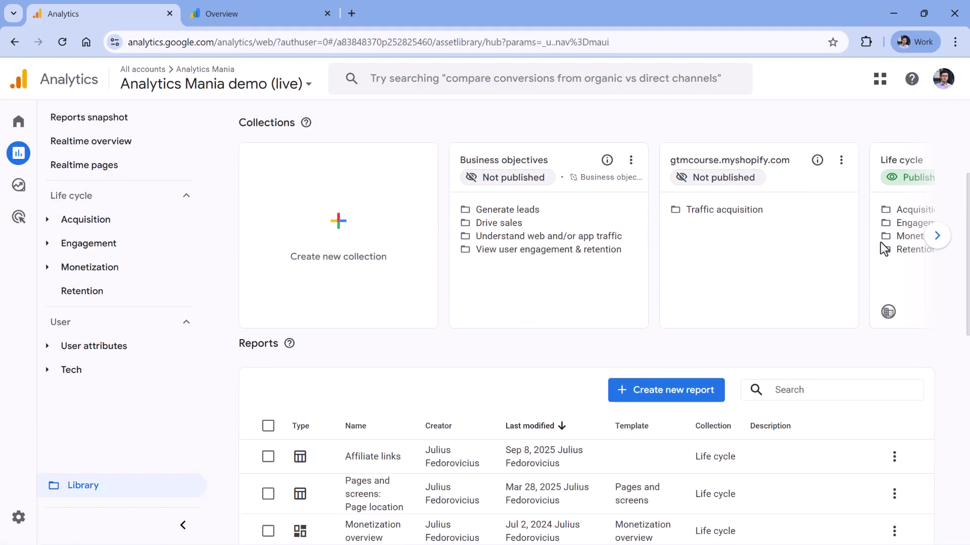
{"action": "left_click", "coordinate": [938, 238]}
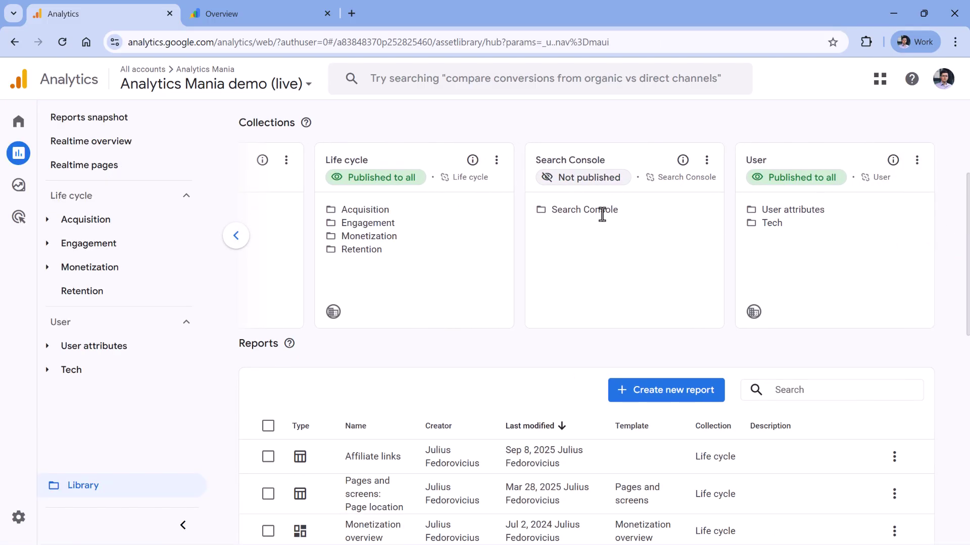
{"action": "left_click", "coordinate": [706, 160]}
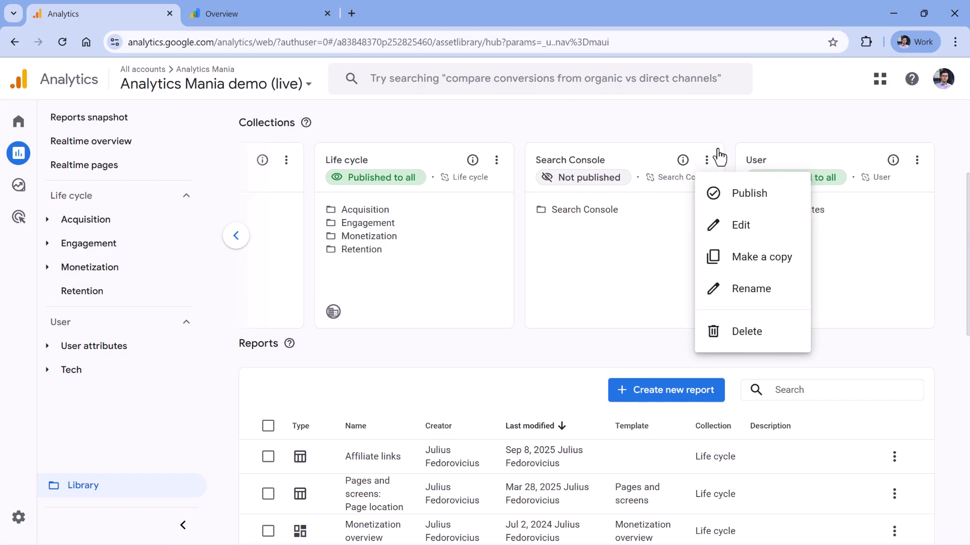
{"action": "left_click", "coordinate": [745, 193]}
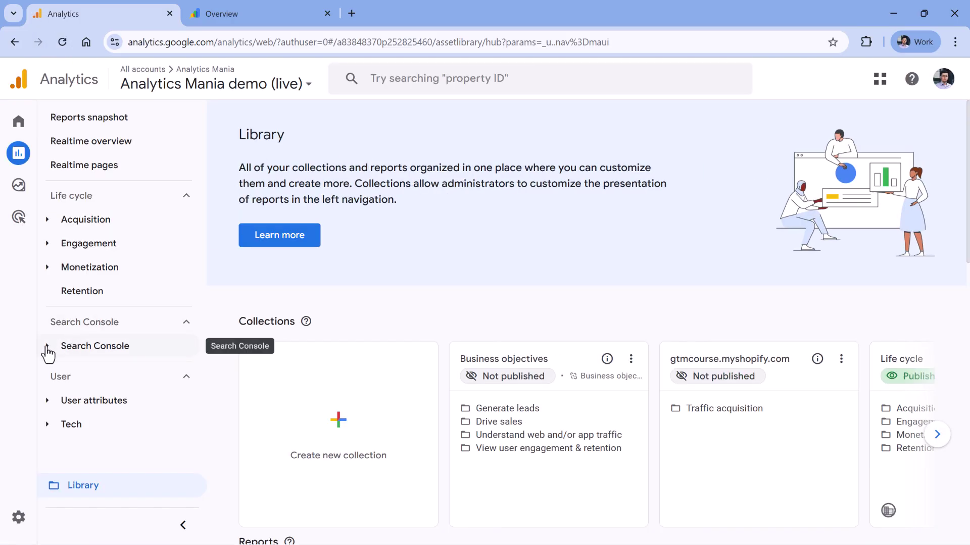
Expand the Search Console group in the left nav and open the Queries report.
{"action": "left_click", "coordinate": [48, 348]}
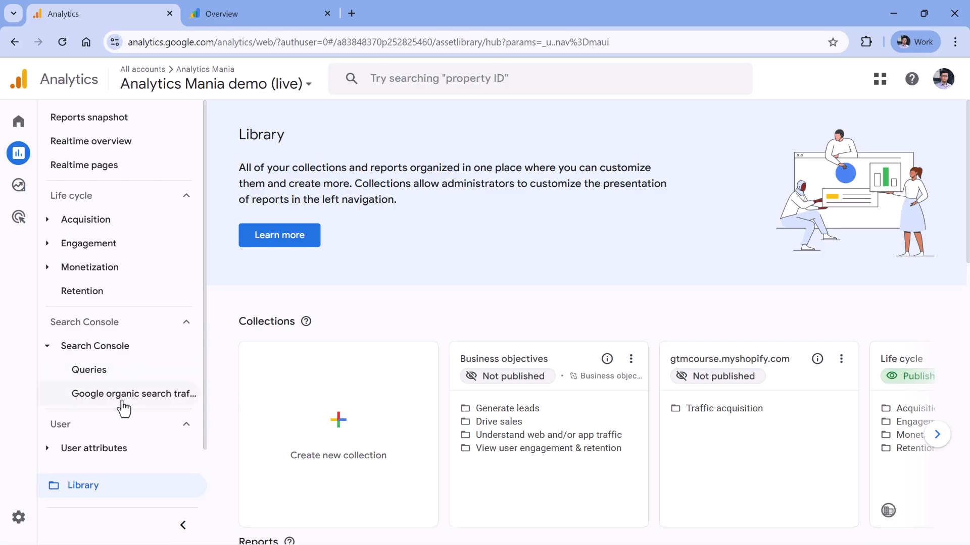
{"action": "left_click", "coordinate": [90, 373]}
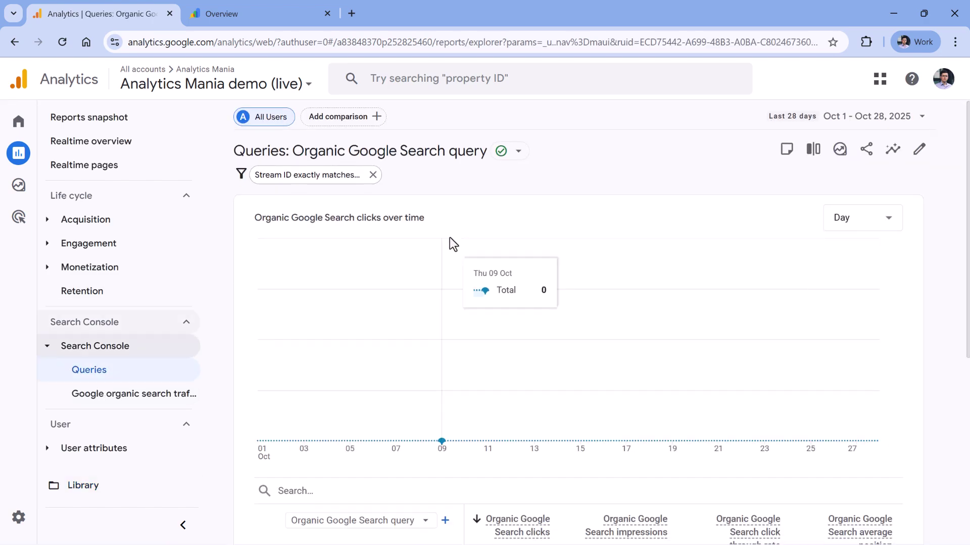
{"action": "scroll", "coordinate": [454, 243], "scroll_direction": "down", "scroll_amount": 3}
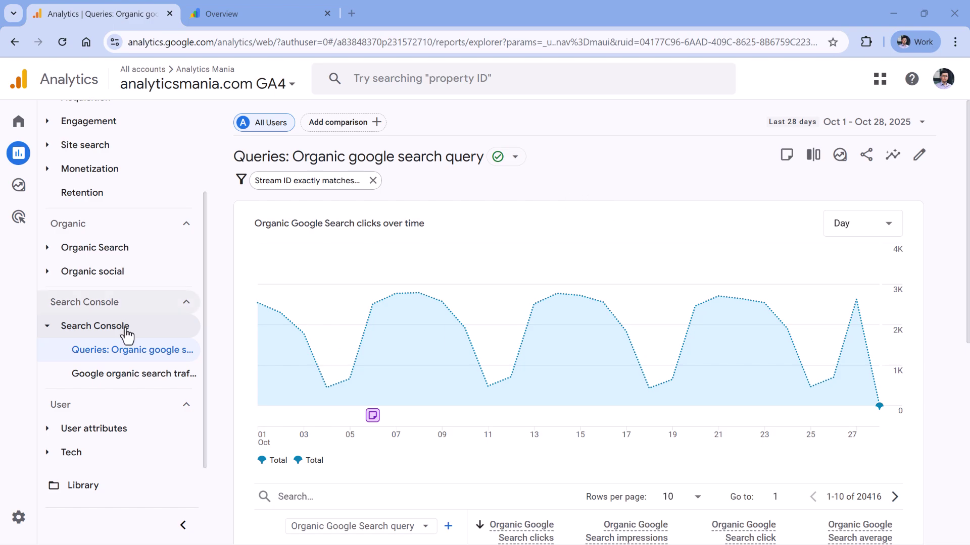
Scroll to the queries table, highlight the 20416 total, and open the query dimension dropdown.
{"action": "scroll", "coordinate": [626, 211], "scroll_direction": "down", "scroll_amount": 1}
{"action": "scroll", "coordinate": [626, 212], "scroll_direction": "down", "scroll_amount": 5}
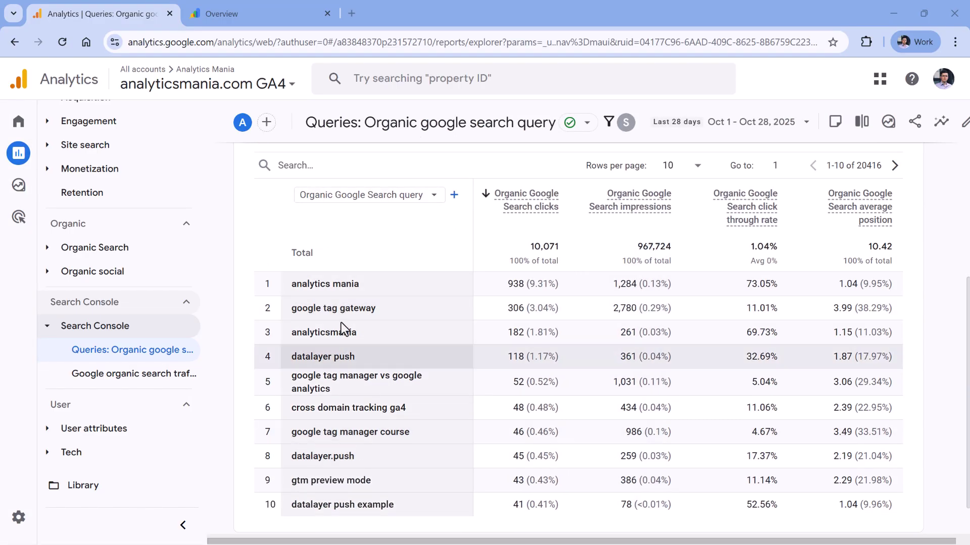
{"action": "left_click_drag", "start_coordinate": [857, 168], "coordinate": [882, 166]}
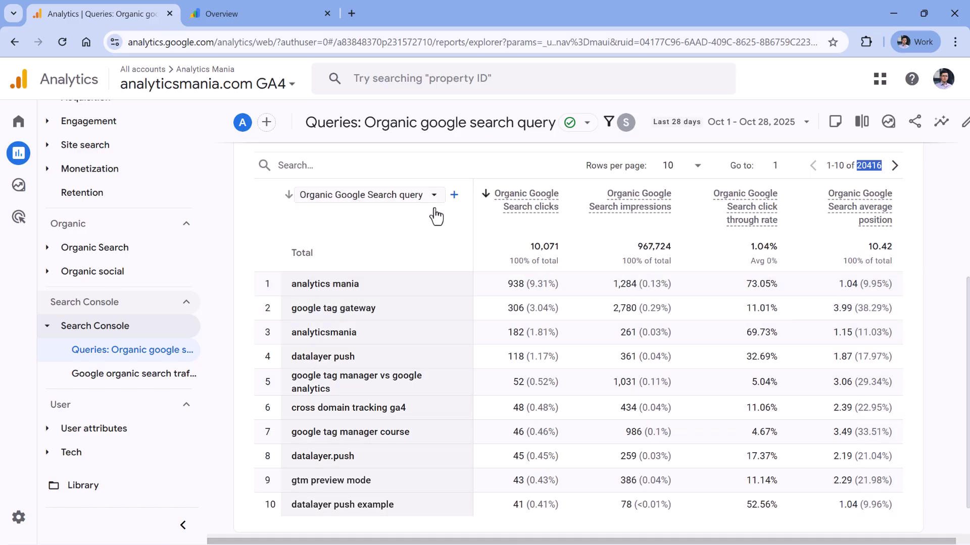
{"action": "left_click", "coordinate": [380, 198]}
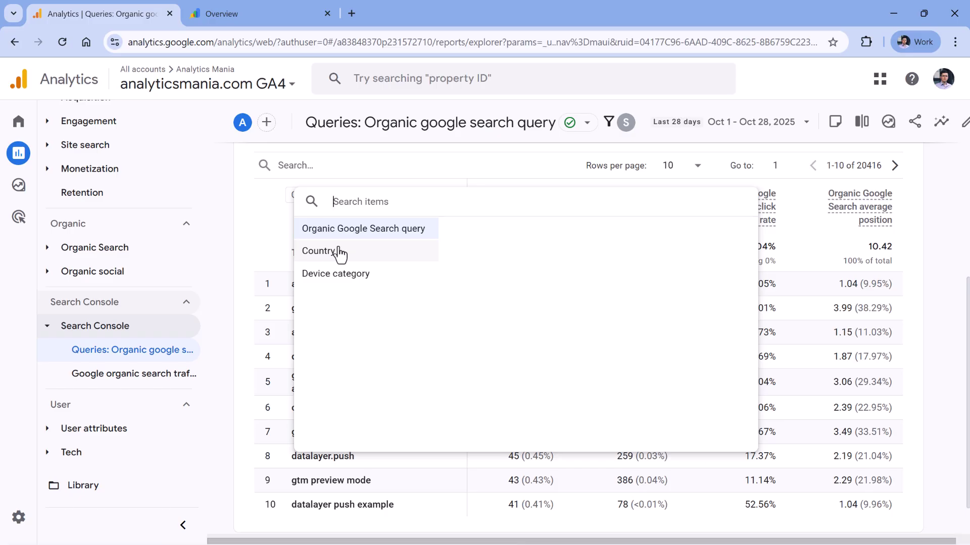
{"action": "left_click", "coordinate": [242, 231]}
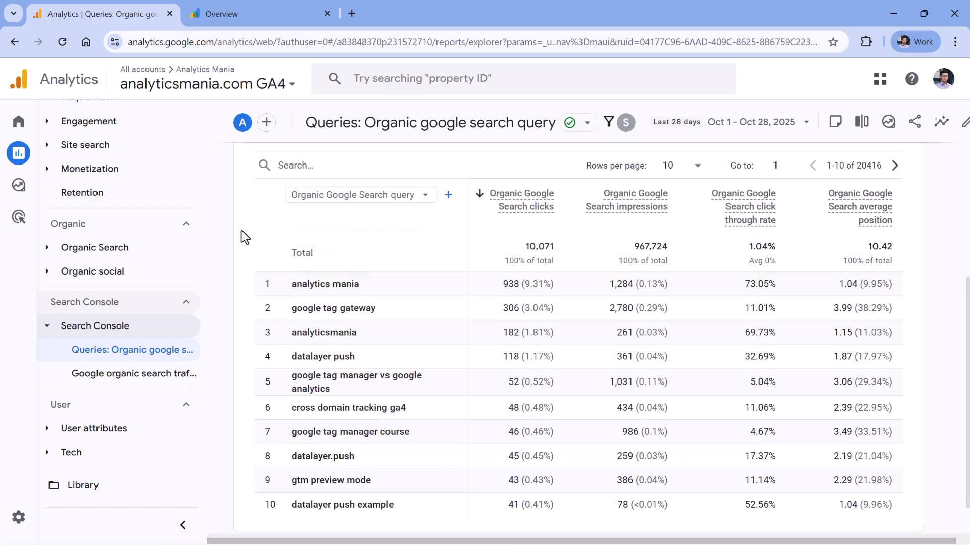
{"action": "left_click", "coordinate": [453, 197]}
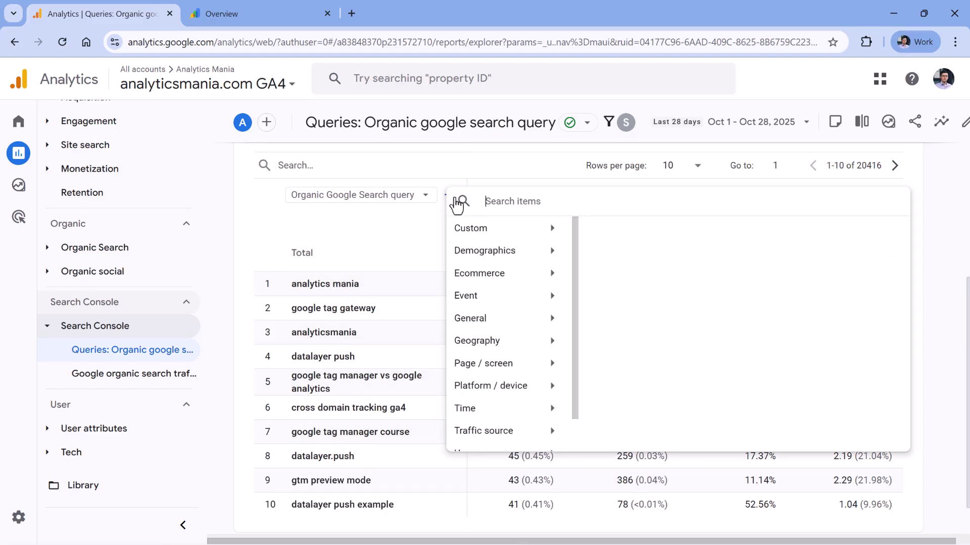
{"action": "left_click", "coordinate": [507, 253]}
{"action": "mouse_move", "coordinate": [510, 277]}
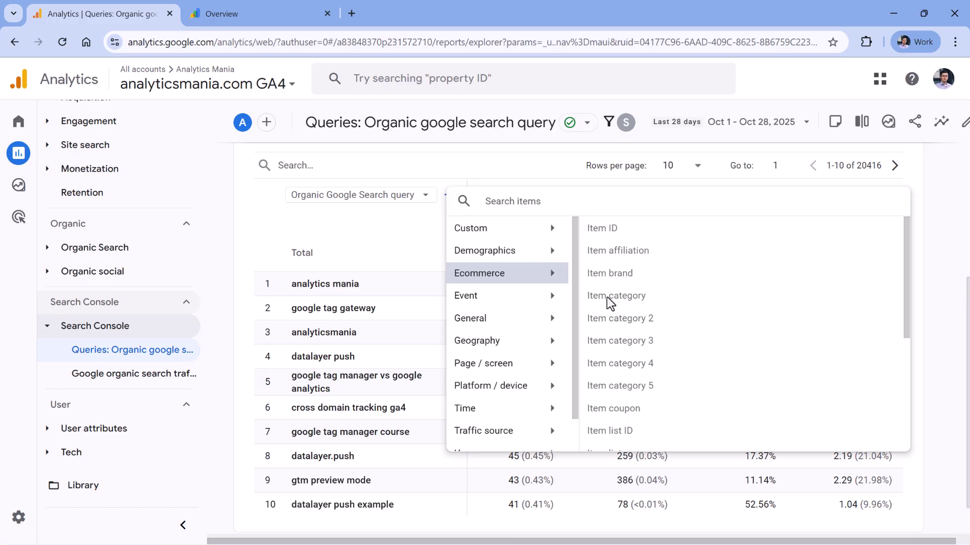
{"action": "left_click", "coordinate": [241, 253]}
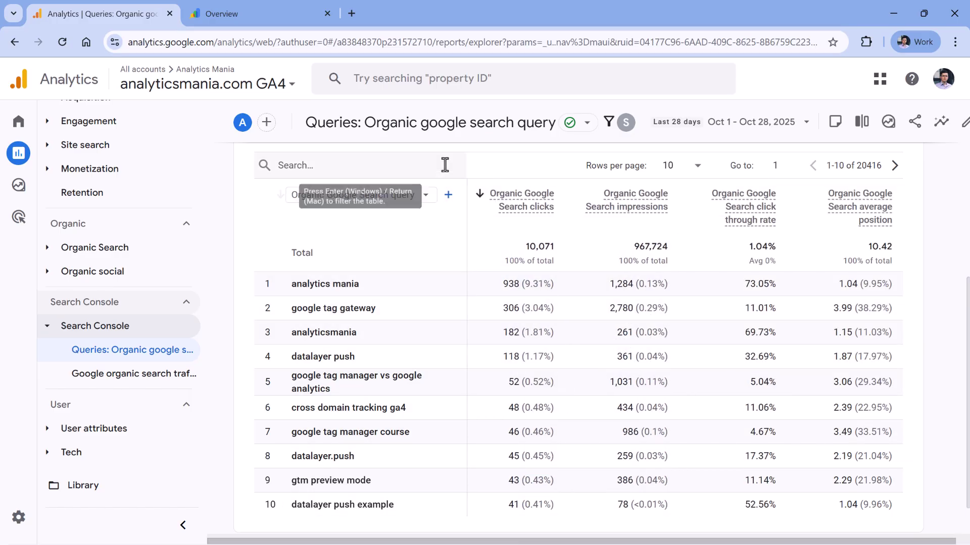
{"action": "left_click", "coordinate": [454, 195]}
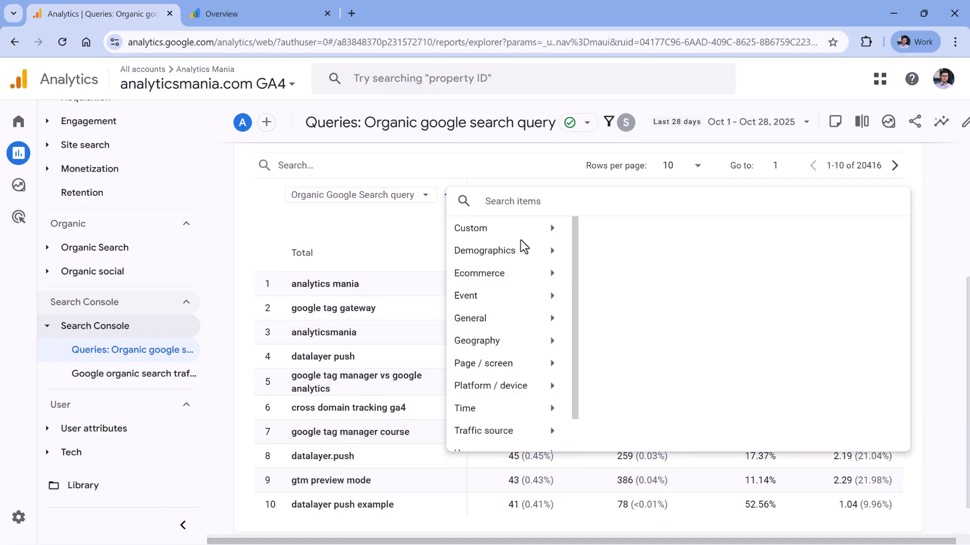
{"action": "scroll", "coordinate": [519, 303], "scroll_direction": "down", "scroll_amount": 1}
{"action": "left_click", "coordinate": [517, 310]}
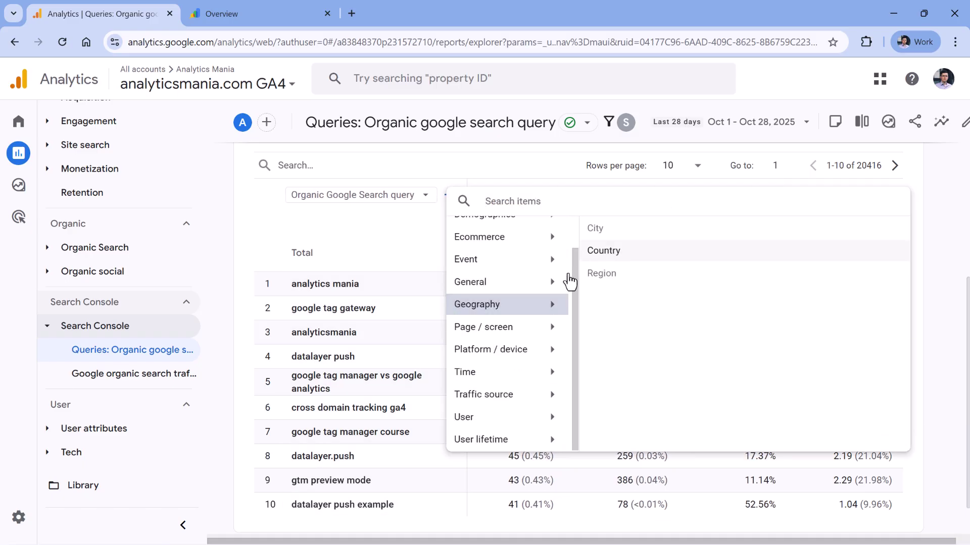
{"action": "left_click", "coordinate": [498, 348]}
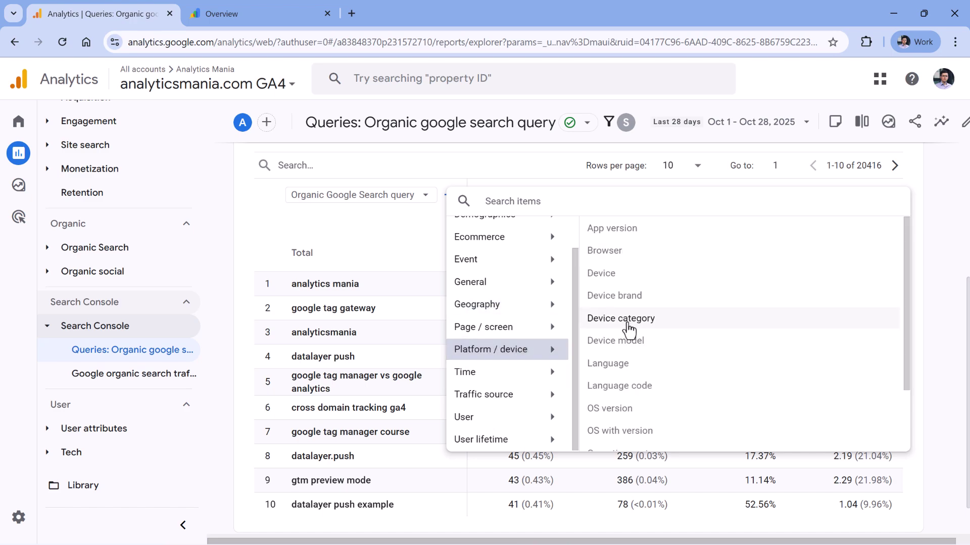
{"action": "left_click", "coordinate": [439, 282]}
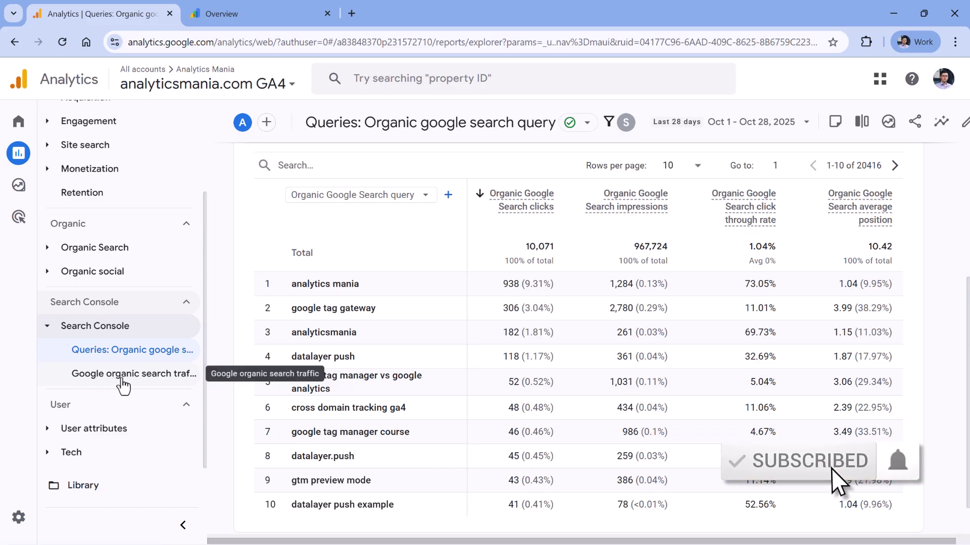
Open Google organic search traffic and browse Geography and Platform / device dimensions without adding one.
{"action": "left_click", "coordinate": [123, 378]}
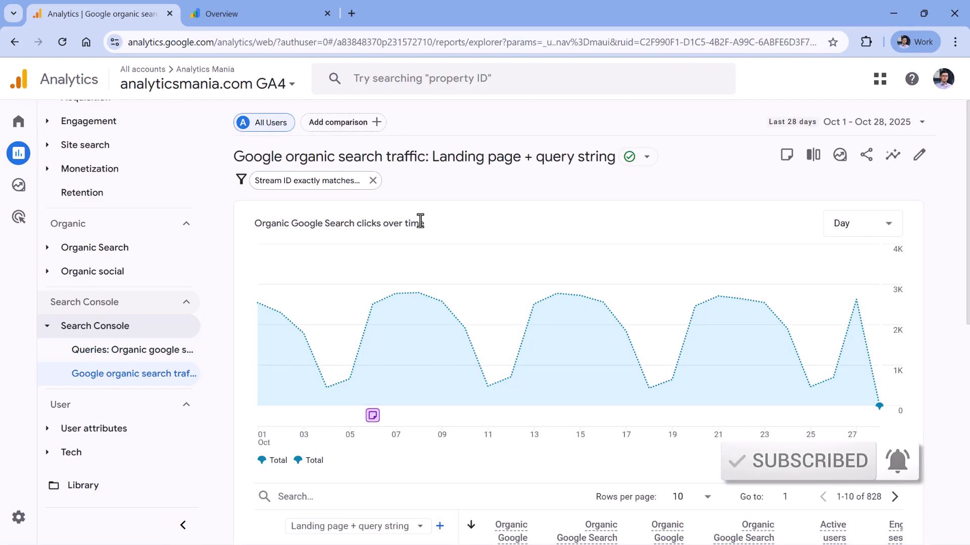
{"action": "scroll", "coordinate": [386, 328], "scroll_direction": "down", "scroll_amount": 6}
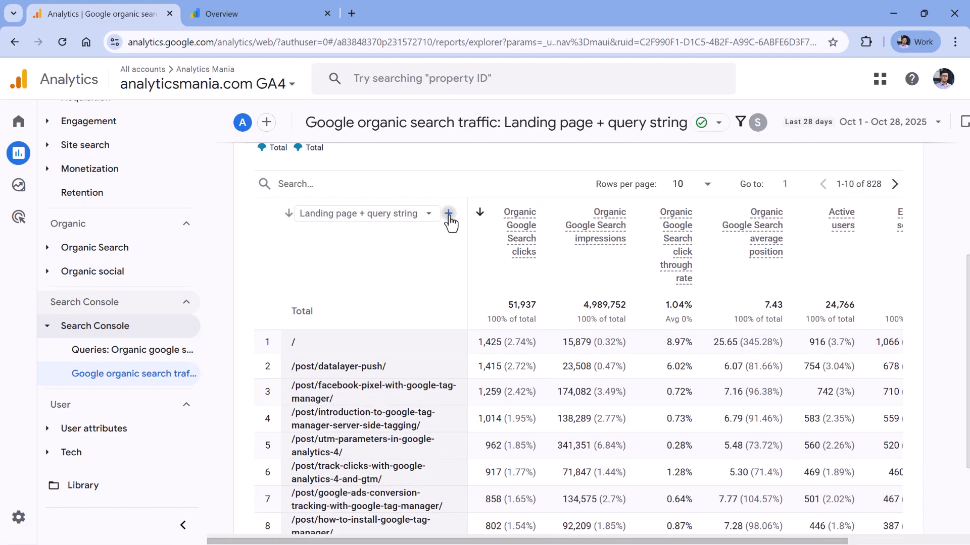
{"action": "left_click", "coordinate": [439, 214]}
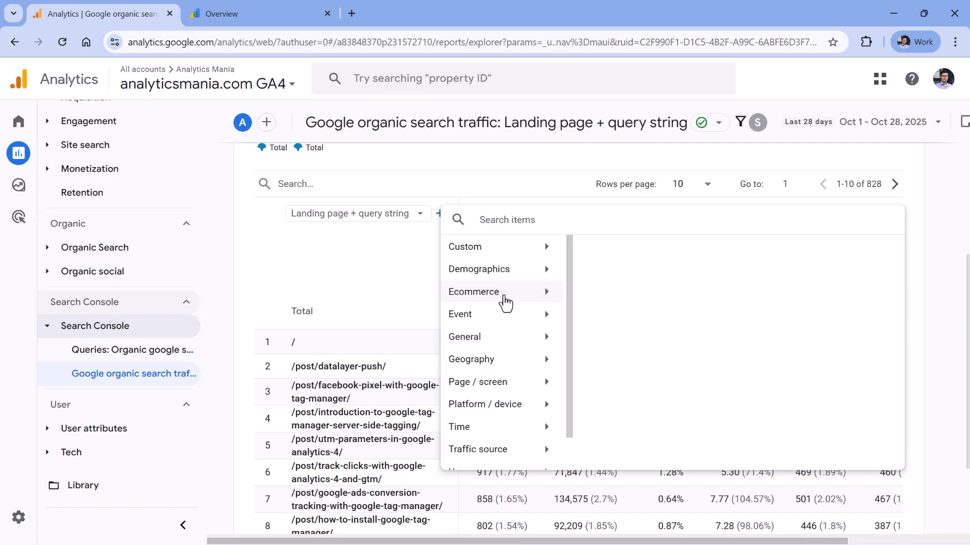
{"action": "left_click", "coordinate": [485, 360]}
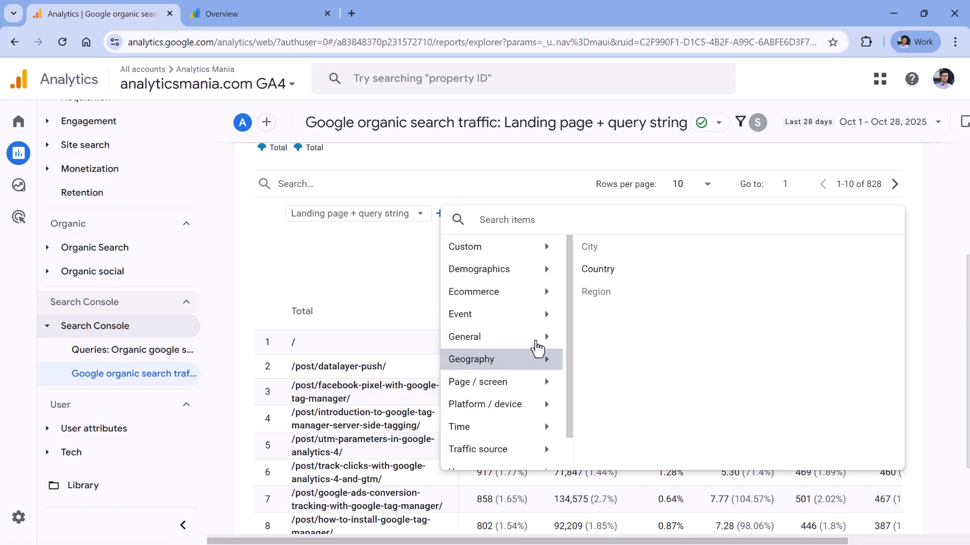
{"action": "scroll", "coordinate": [495, 359], "scroll_direction": "down", "scroll_amount": 1}
{"action": "left_click", "coordinate": [504, 370]}
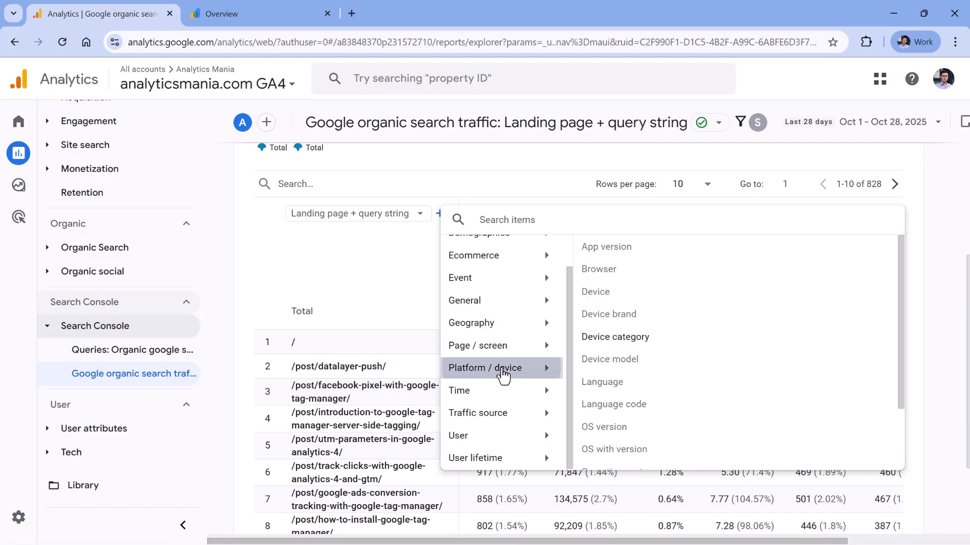
{"action": "left_click", "coordinate": [268, 264]}
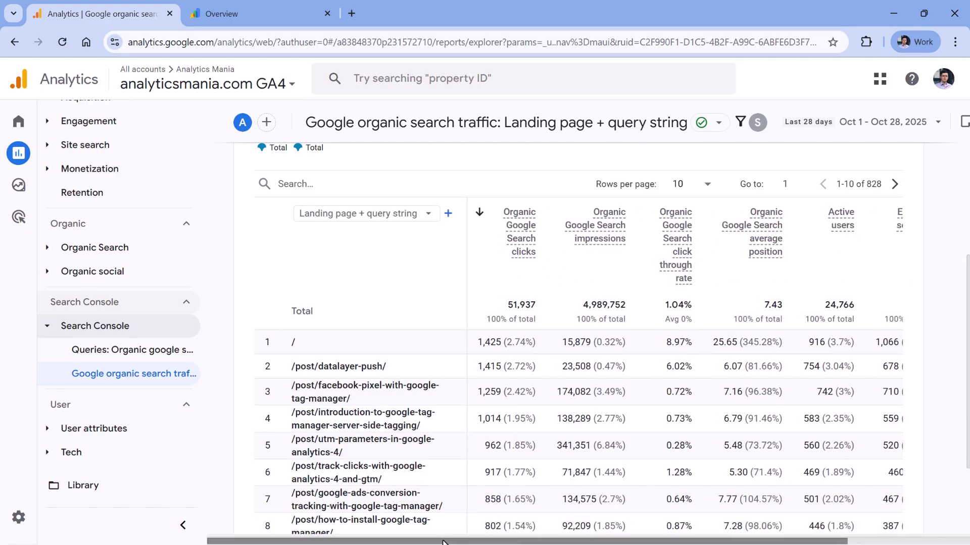
Scroll through the landing-page table to review organic search clicks per page.
{"action": "scroll", "coordinate": [438, 463], "scroll_direction": "right", "scroll_amount": 3}
{"action": "scroll", "coordinate": [438, 462], "scroll_direction": "left", "scroll_amount": 1}
{"action": "scroll", "coordinate": [499, 418], "scroll_direction": "down", "scroll_amount": 3}
{"action": "left_click_drag", "start_coordinate": [500, 482], "coordinate": [641, 459]}
{"action": "scroll", "coordinate": [634, 398], "scroll_direction": "up", "scroll_amount": 3}
{"action": "scroll", "coordinate": [572, 283], "scroll_direction": "down", "scroll_amount": 3}
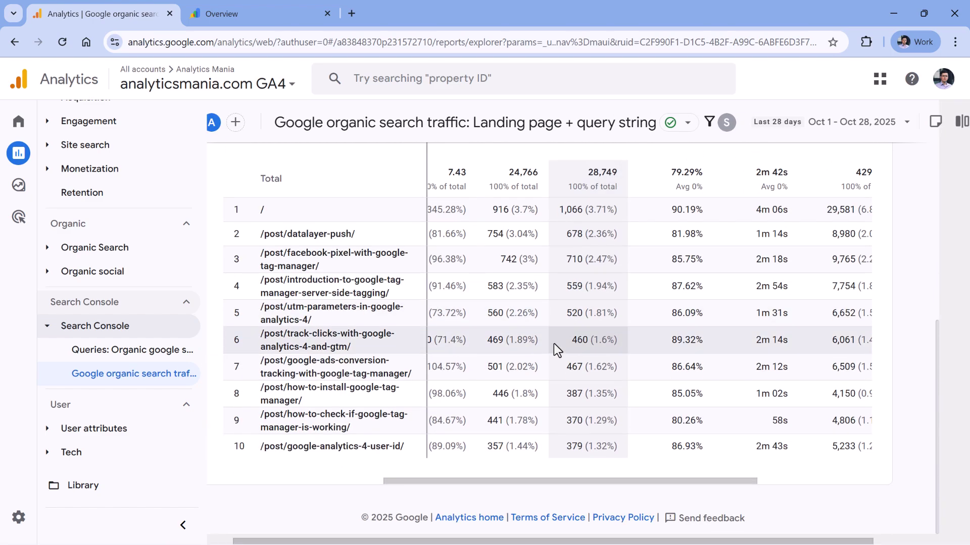
{"action": "scroll", "coordinate": [259, 341], "scroll_direction": "up", "scroll_amount": 4}
{"action": "scroll", "coordinate": [258, 341], "scroll_direction": "left", "scroll_amount": 5}
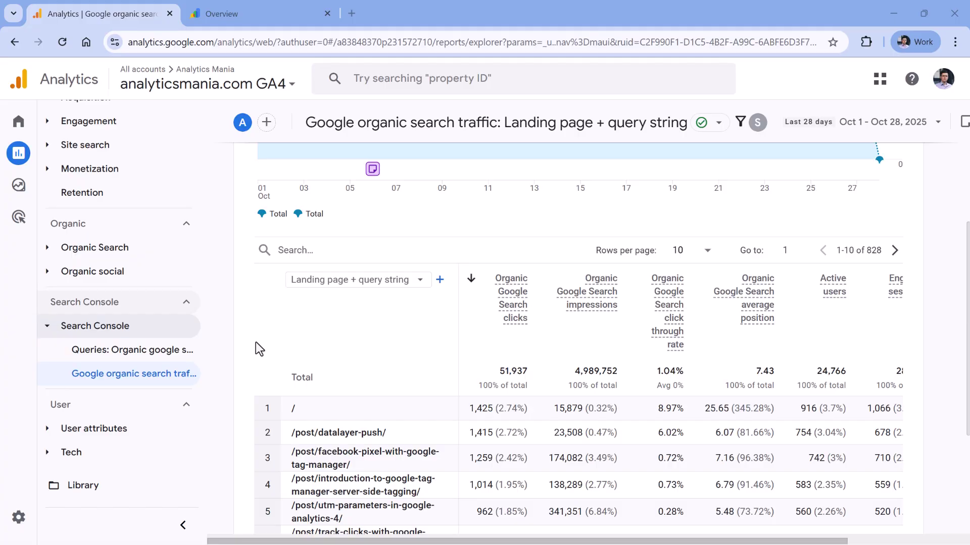
Collapse Search Console, open Acquisition overview, and scroll to the Organic Google Search cards.
{"action": "left_click", "coordinate": [101, 336]}
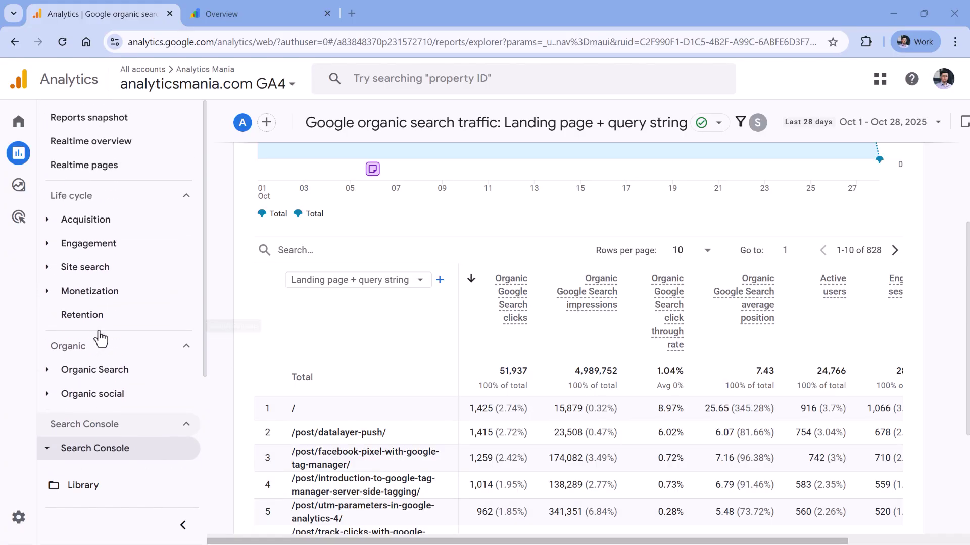
{"action": "left_click", "coordinate": [51, 221]}
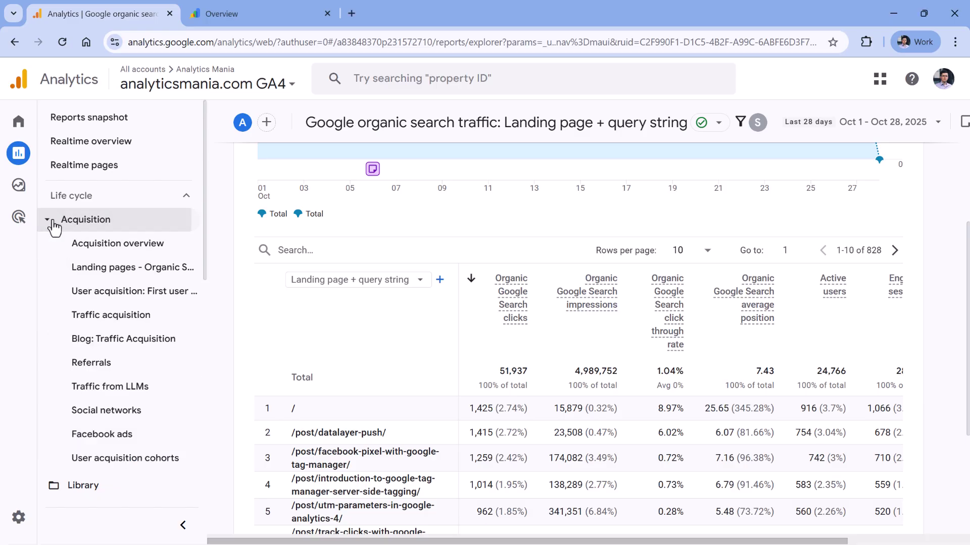
{"action": "left_click", "coordinate": [119, 248]}
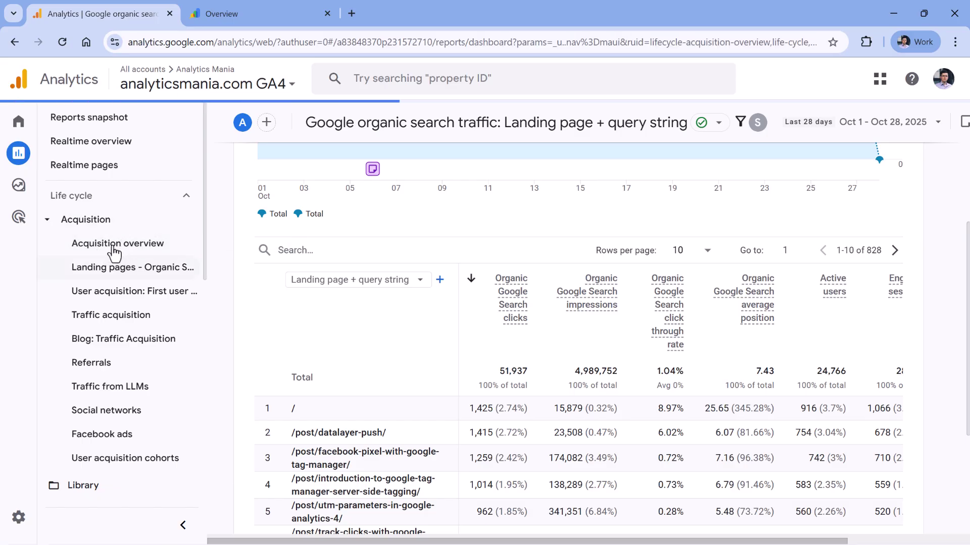
{"action": "scroll", "coordinate": [585, 183], "scroll_direction": "down", "scroll_amount": 12}
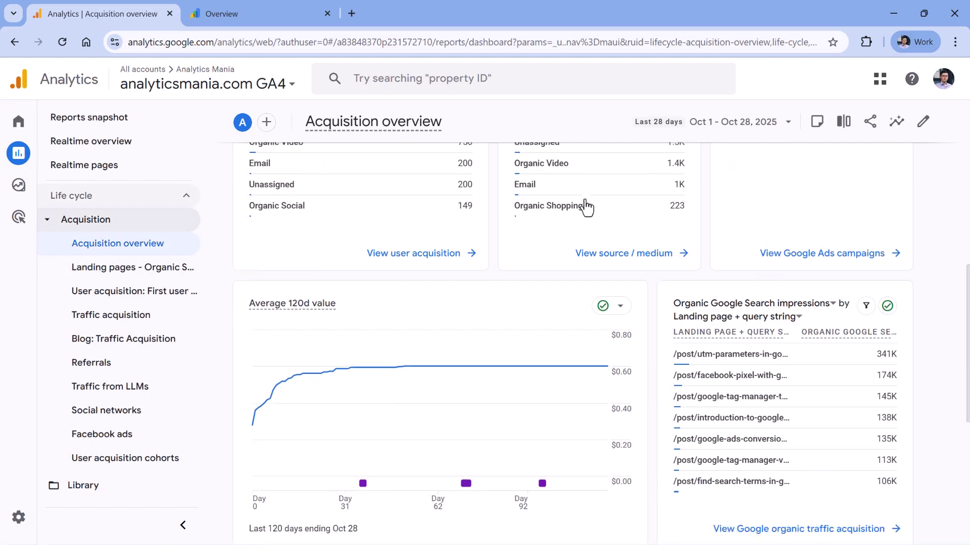
{"action": "scroll", "coordinate": [586, 217], "scroll_direction": "up", "scroll_amount": 2}
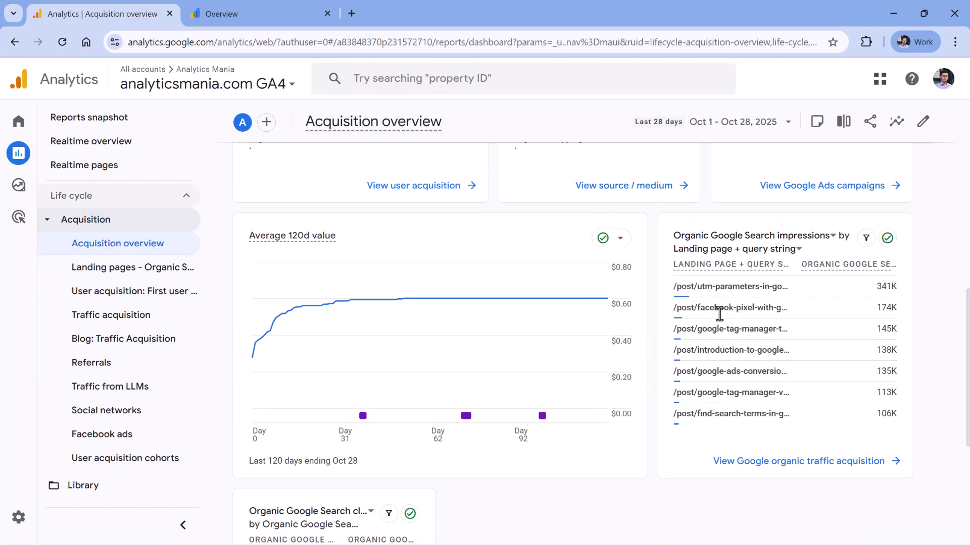
{"action": "scroll", "coordinate": [608, 359], "scroll_direction": "down", "scroll_amount": 4}
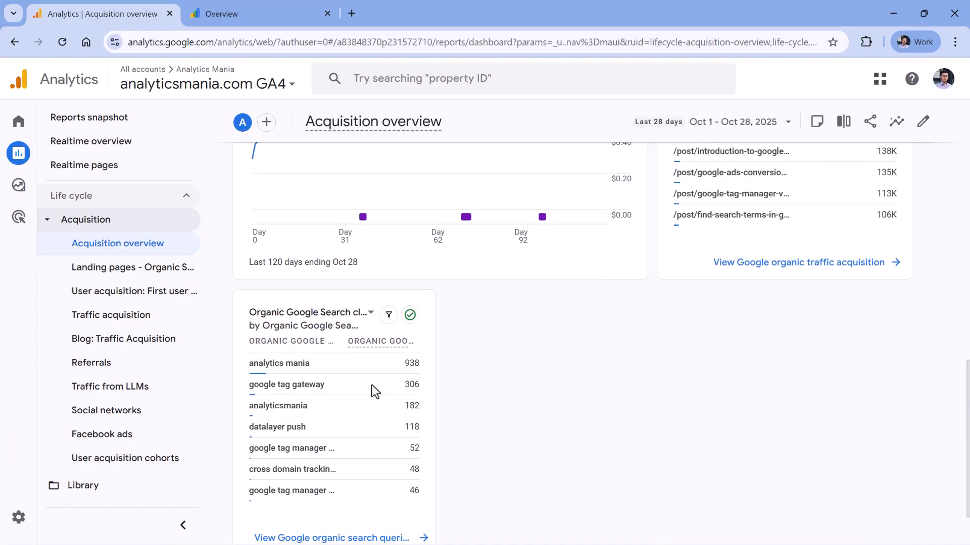
{"action": "scroll", "coordinate": [323, 424], "scroll_direction": "down", "scroll_amount": 1}
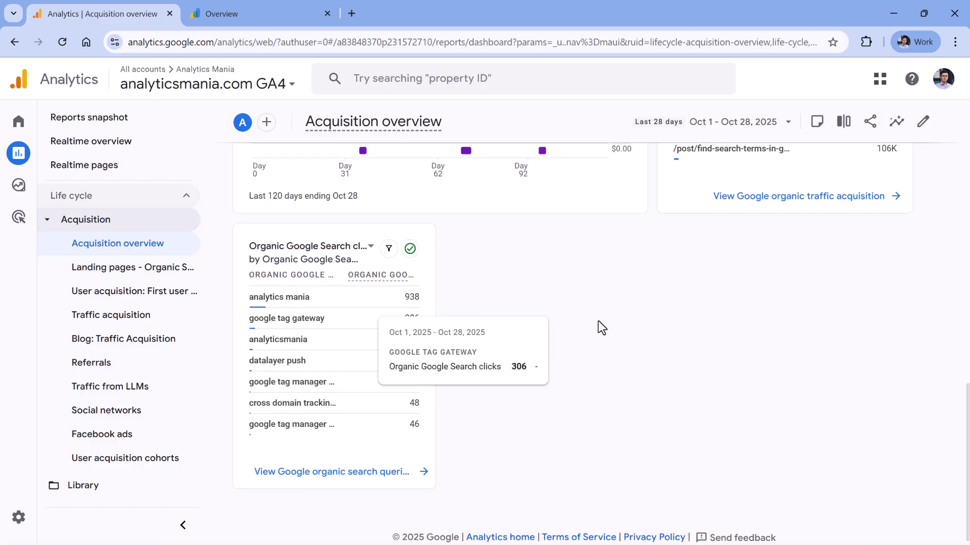
{"action": "scroll", "coordinate": [613, 324], "scroll_direction": "up", "scroll_amount": 3}
{"action": "scroll", "coordinate": [589, 404], "scroll_direction": "down", "scroll_amount": 3}
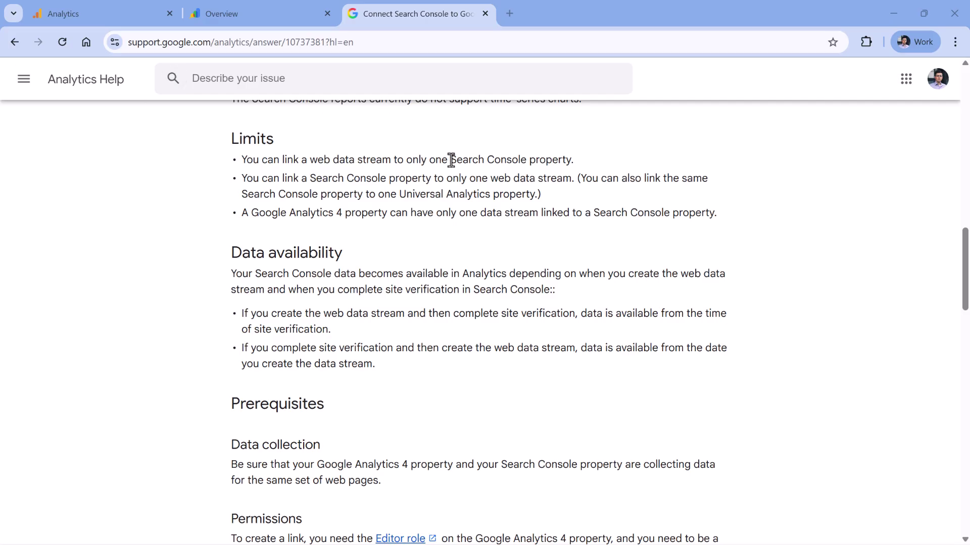
Highlight 'web data stream' in the Limits section of the Search Console linking help article.
{"action": "left_click_drag", "start_coordinate": [309, 160], "coordinate": [392, 160]}
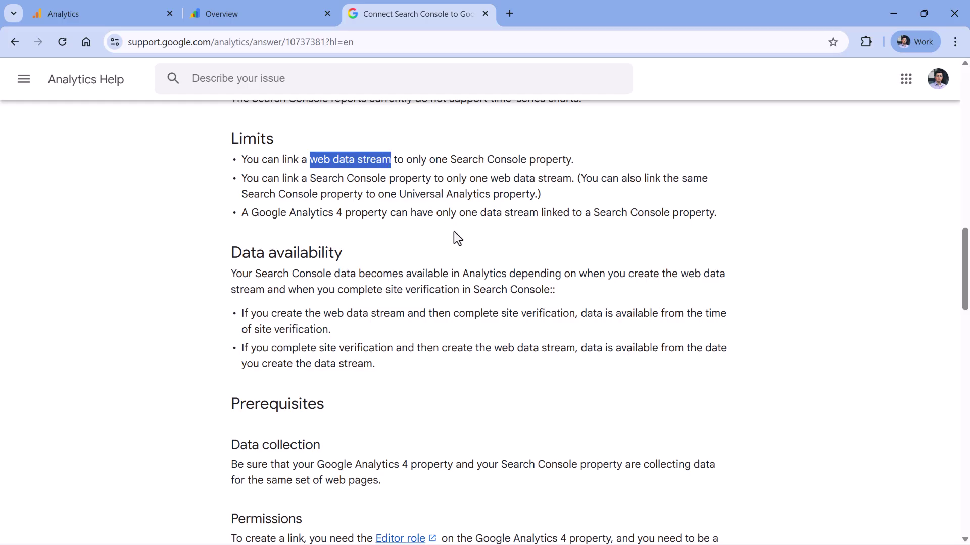